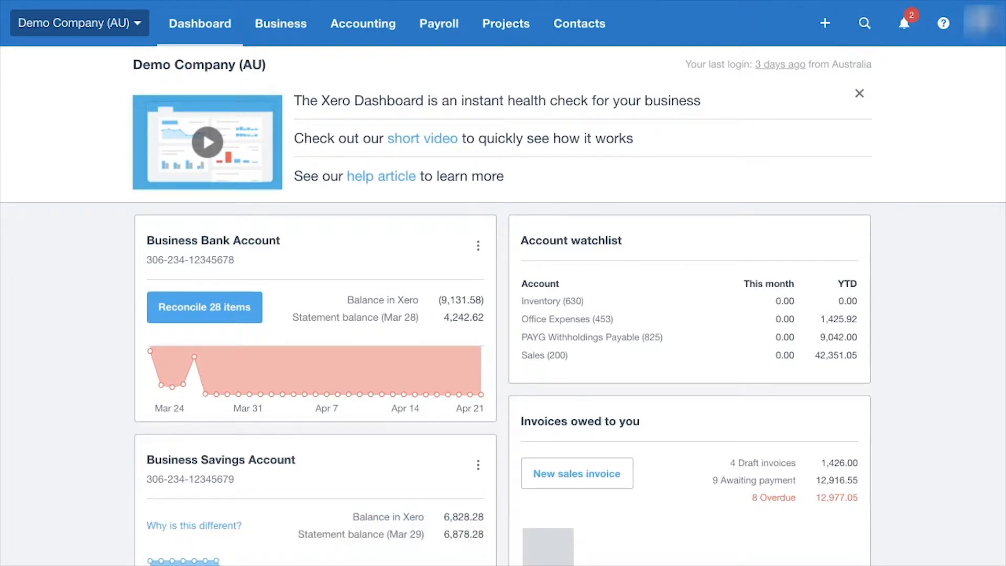
# Open the draft invoice ORC1030 for Port Phillip Freight from the list of all sales invoices.
pyautogui.click(276, 35)
pyautogui.click(276, 81)
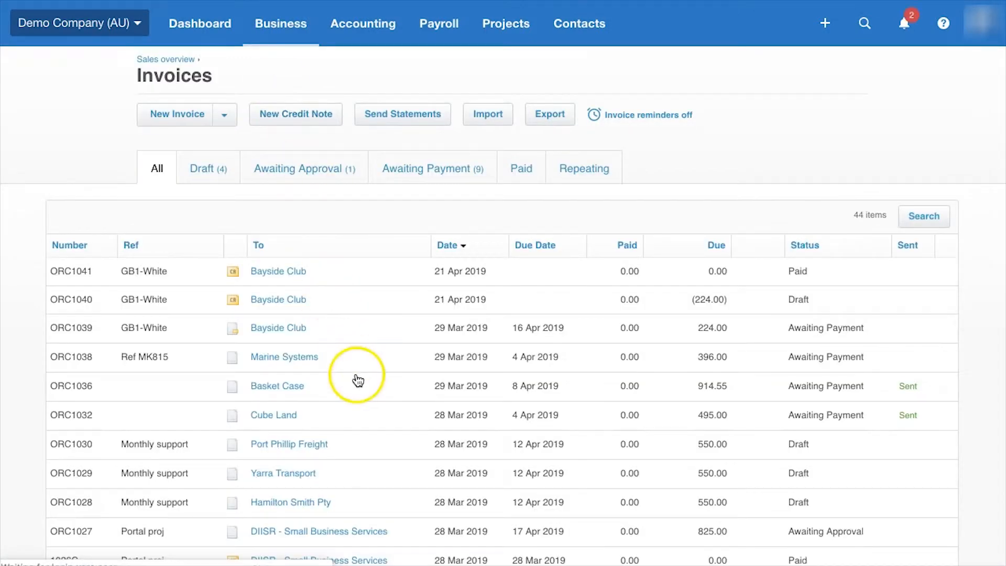
pyautogui.scroll(-1, 357, 379)
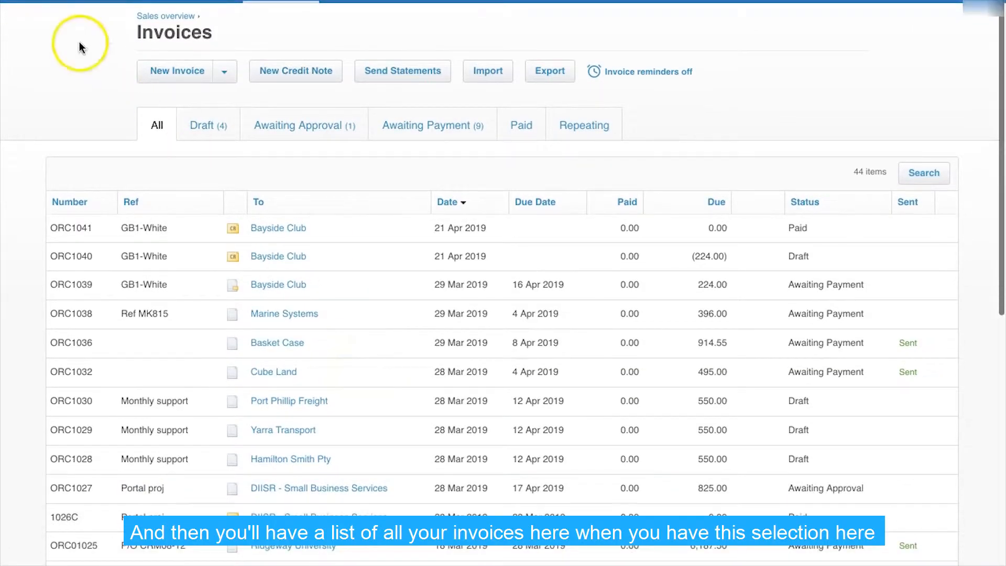
pyautogui.scroll(-1, 339, 425)
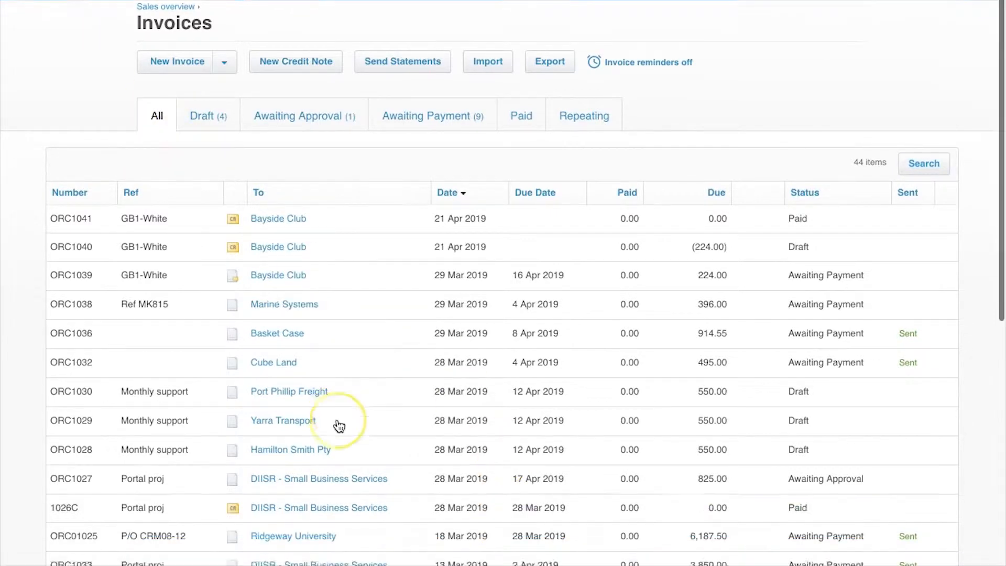
pyautogui.scroll(-1, 339, 426)
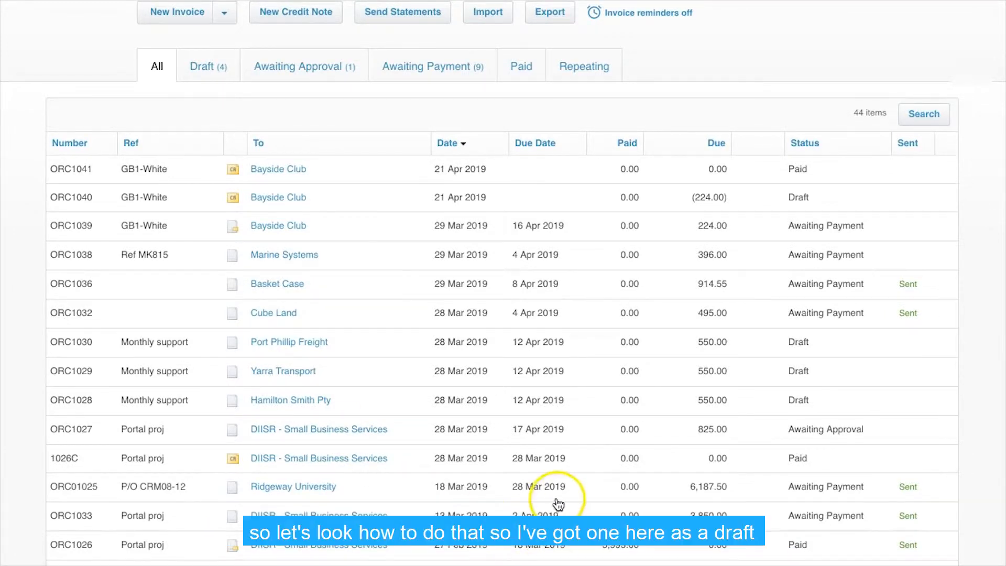
pyautogui.scroll(-1, 550, 504)
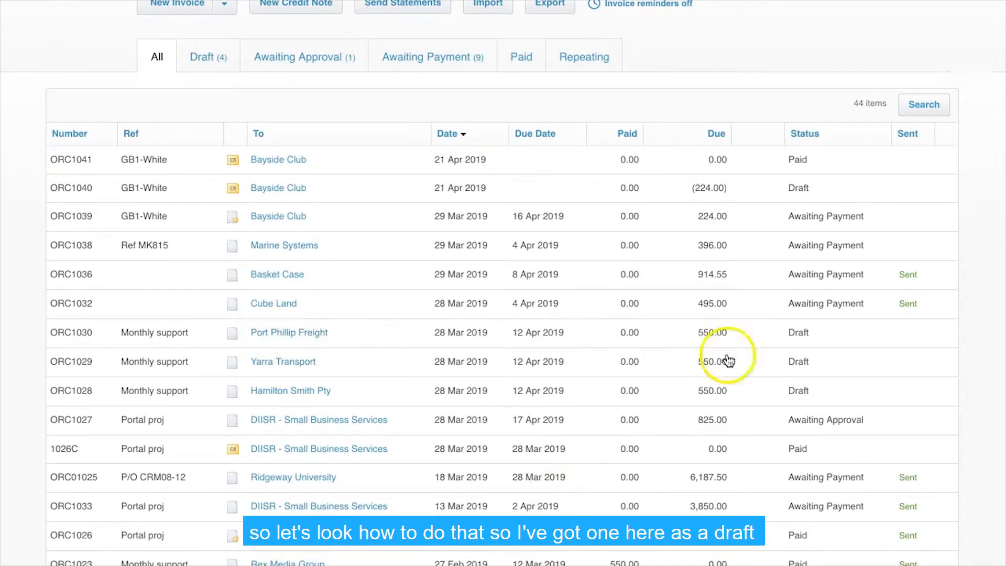
pyautogui.click(295, 333)
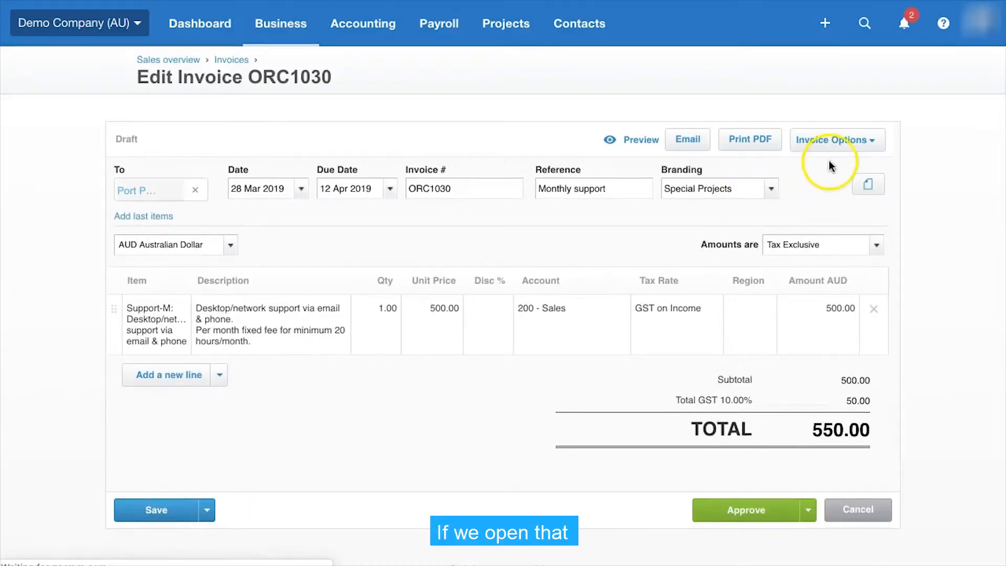
# Delete the draft invoice ORC1030 and confirm the deletion.
pyautogui.click(876, 149)
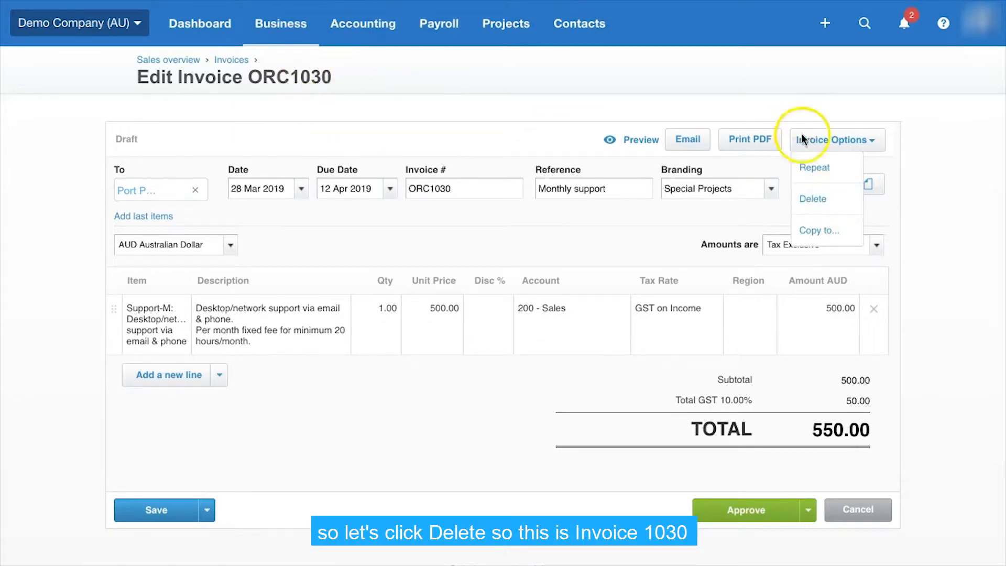
pyautogui.click(812, 199)
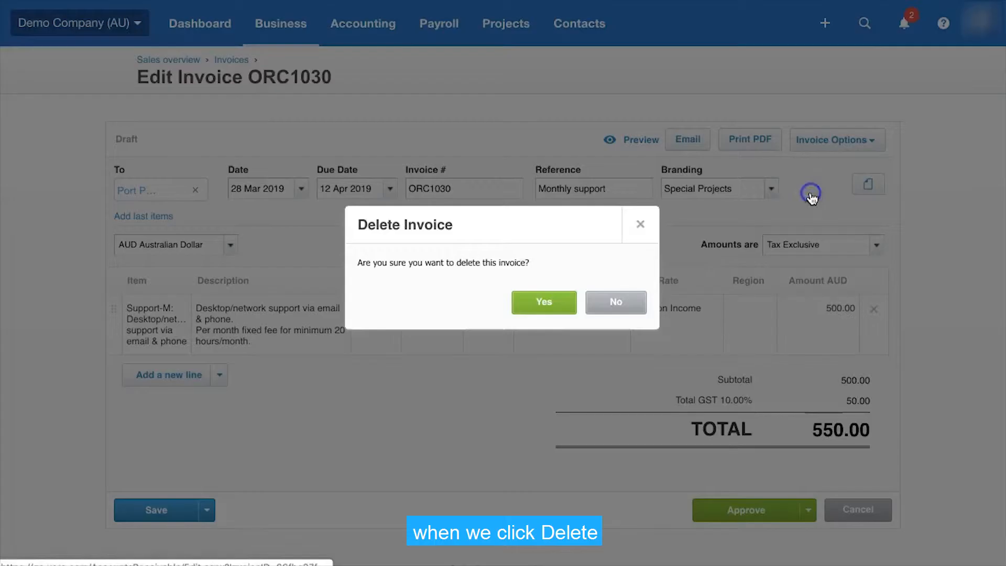
pyautogui.click(569, 306)
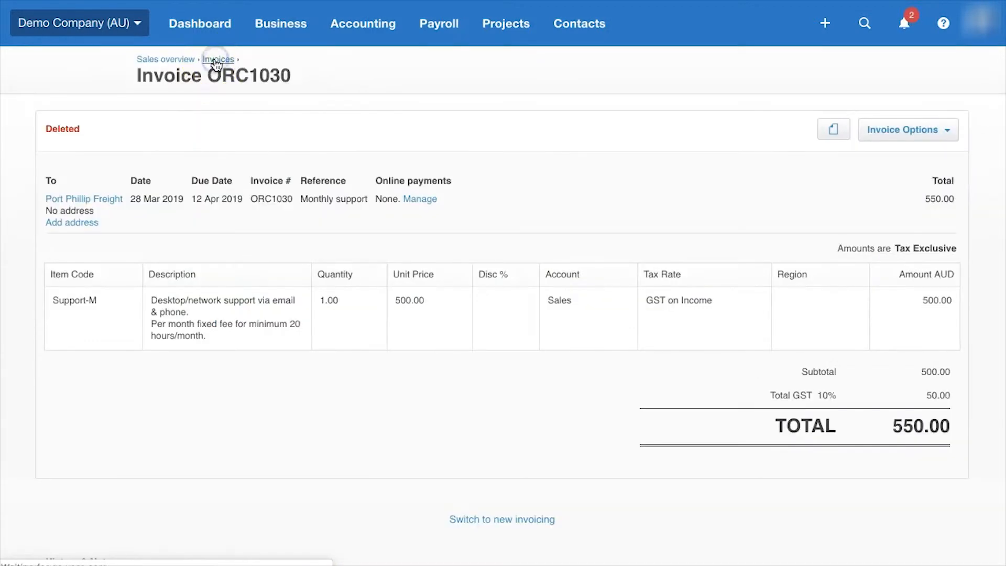
# Return to the invoices list and open the sent Ridgeway University invoice ORC01025 that is awaiting payment.
pyautogui.click(214, 58)
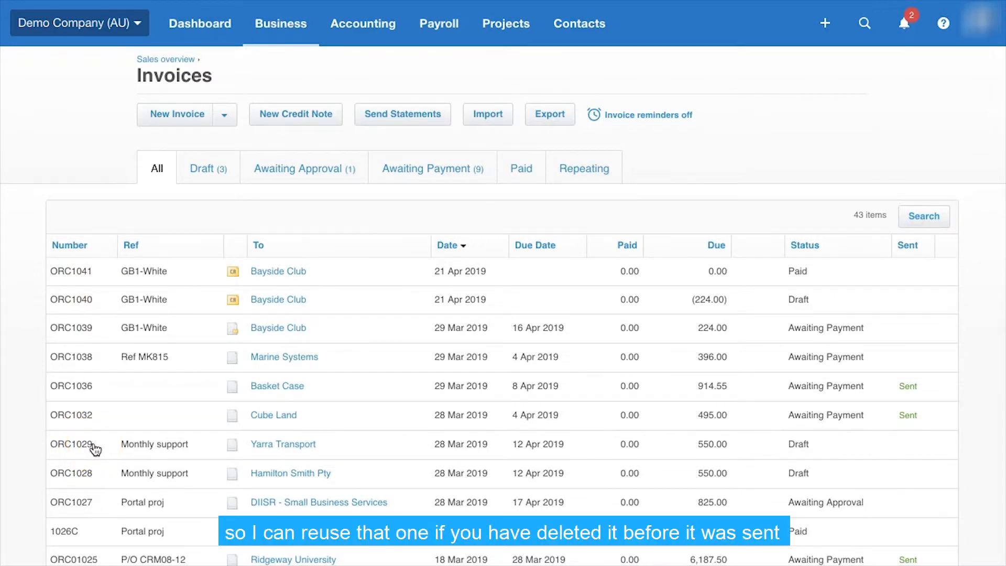
pyautogui.scroll(-1, 413, 447)
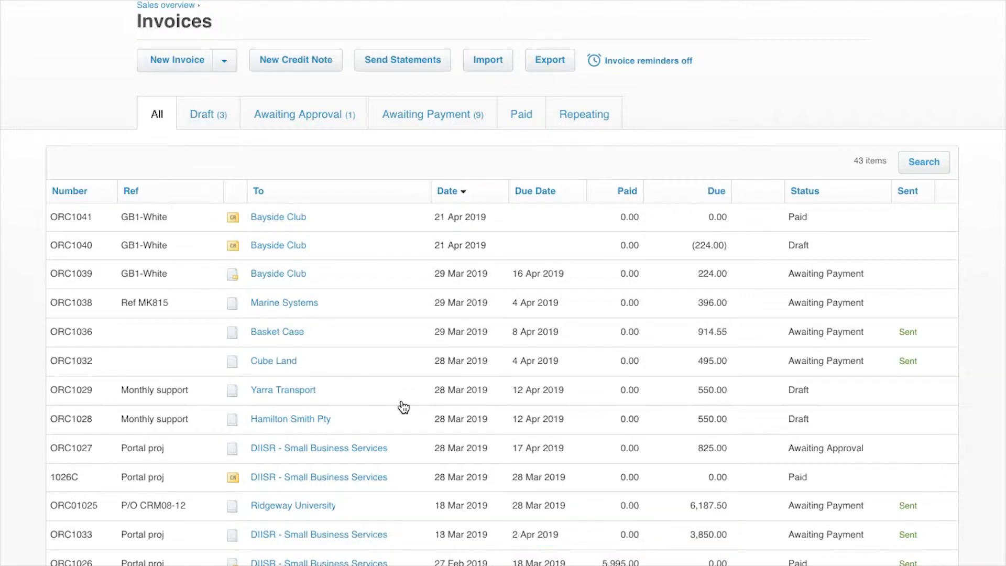
pyautogui.scroll(-1, 356, 440)
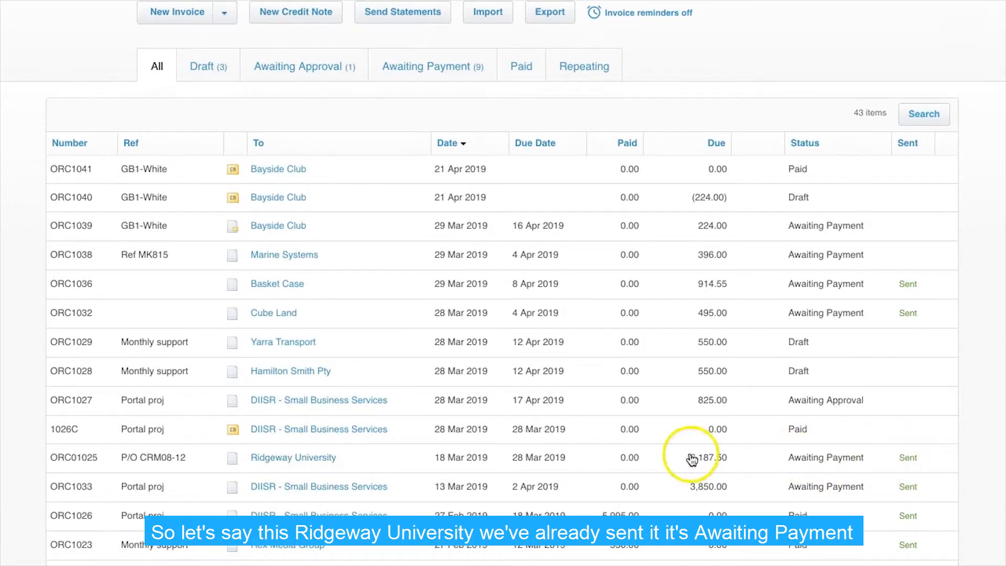
pyautogui.click(320, 458)
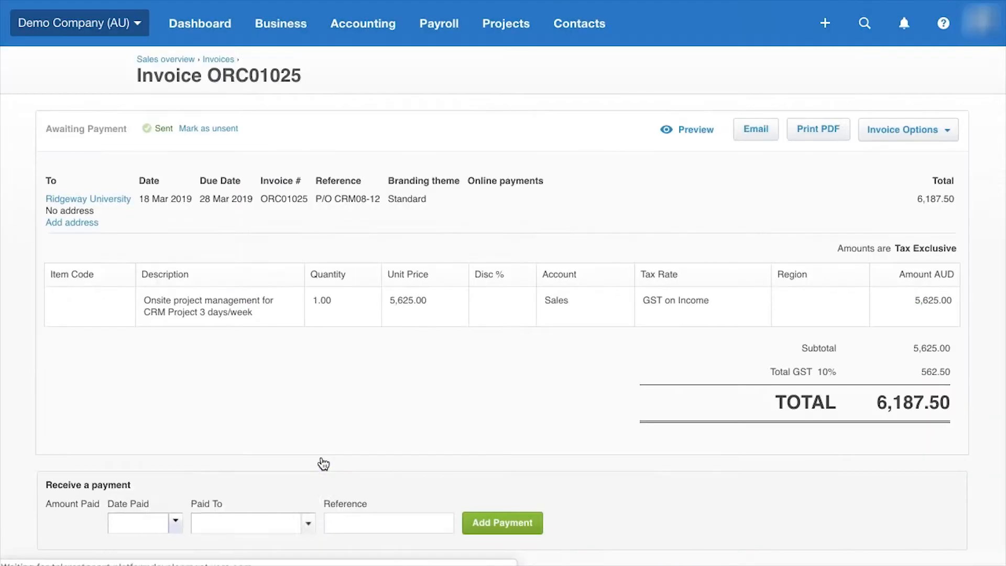
# Edit invoice ORC01025, re-entering the final 5 of its invoice number, and update the invoice.
pyautogui.click(951, 134)
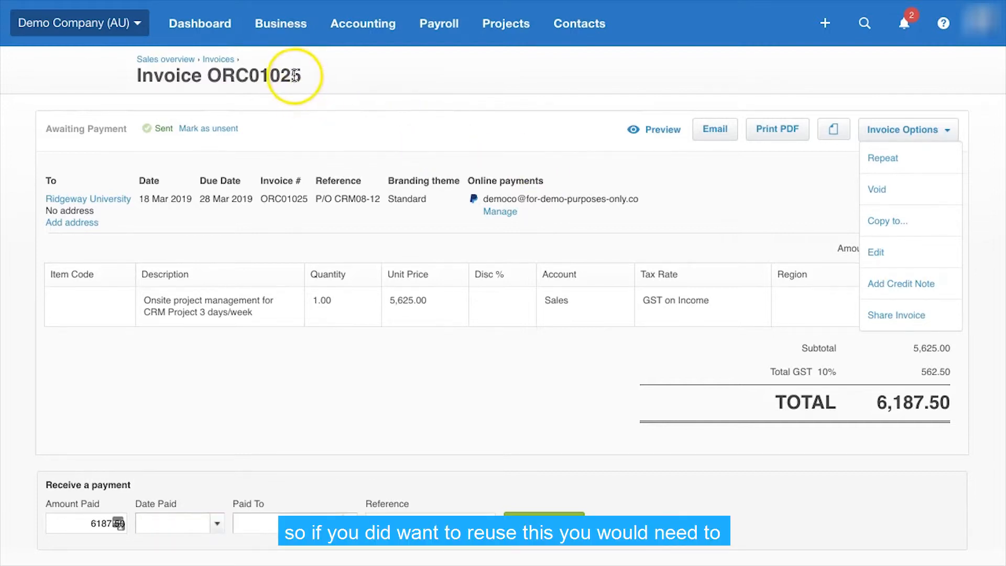
pyautogui.click(883, 255)
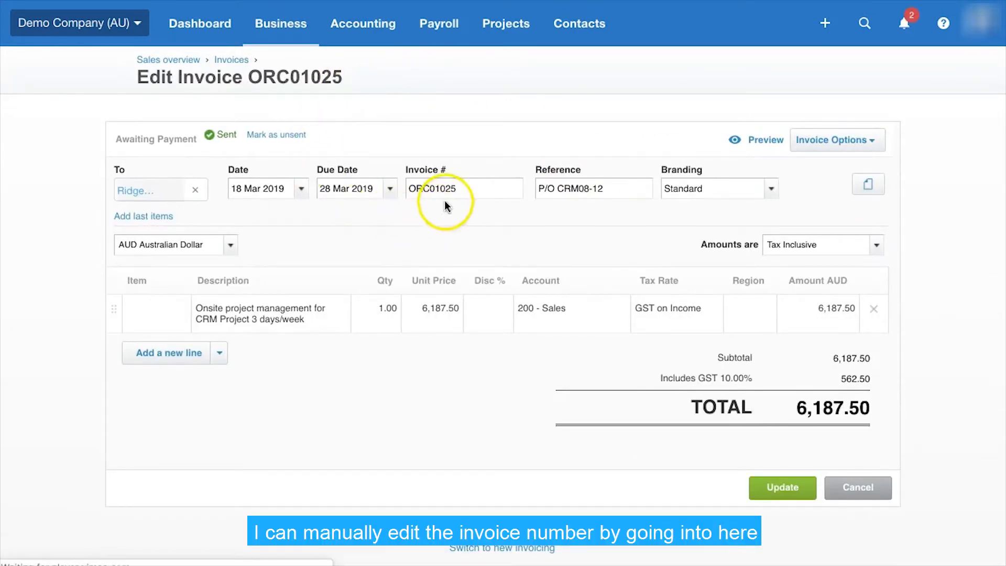
pyautogui.click(460, 188)
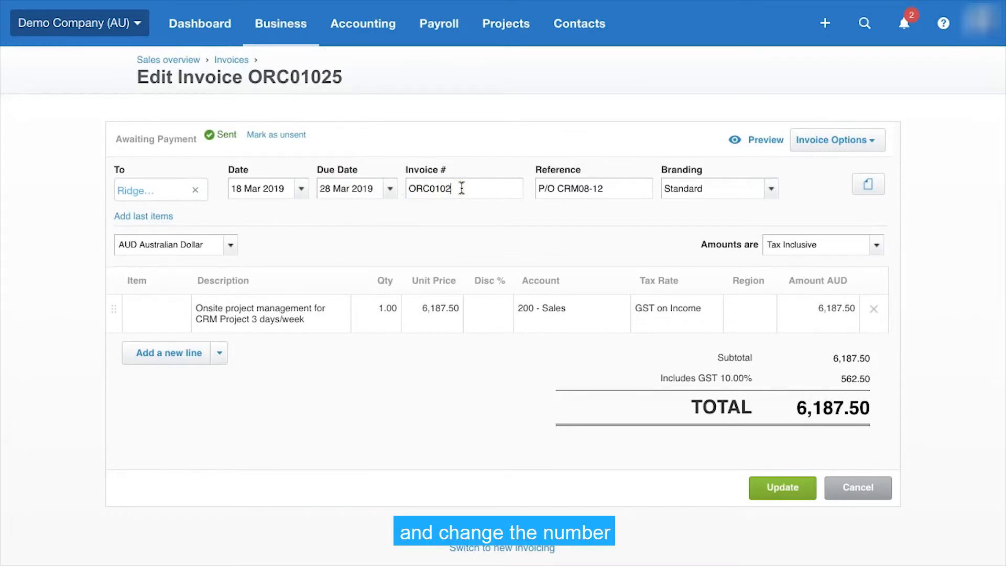
pyautogui.write('5')
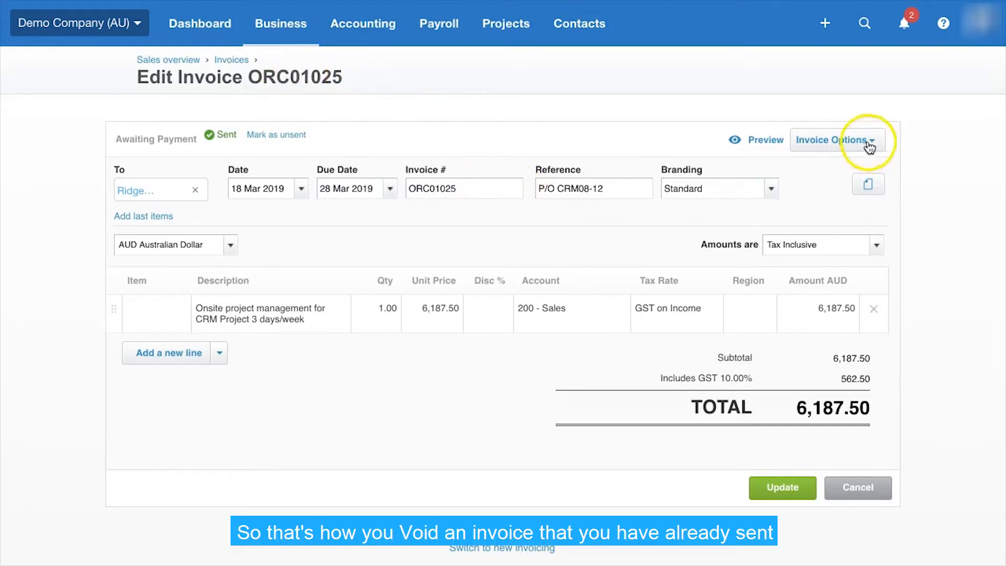
pyautogui.click(865, 139)
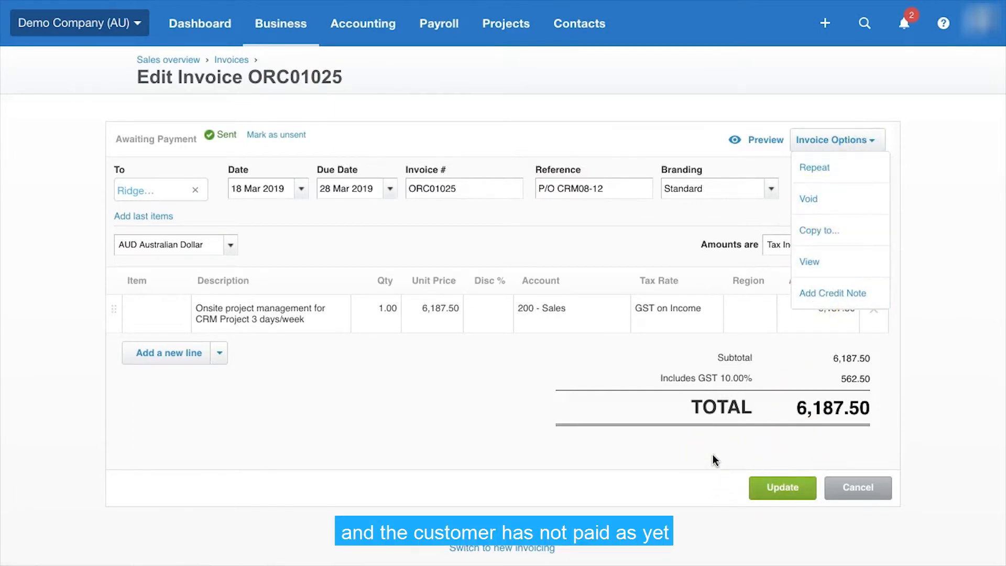
pyautogui.click(780, 487)
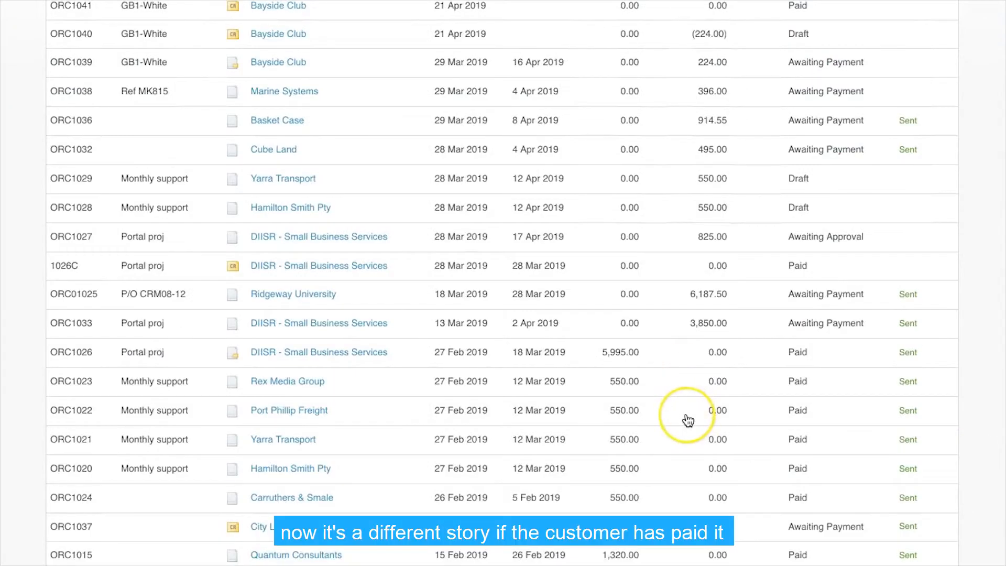
# Open the paid DIISR - Small Business Services invoice ORC1026 and examine its applied payments and the available invoice options.
pyautogui.click(319, 353)
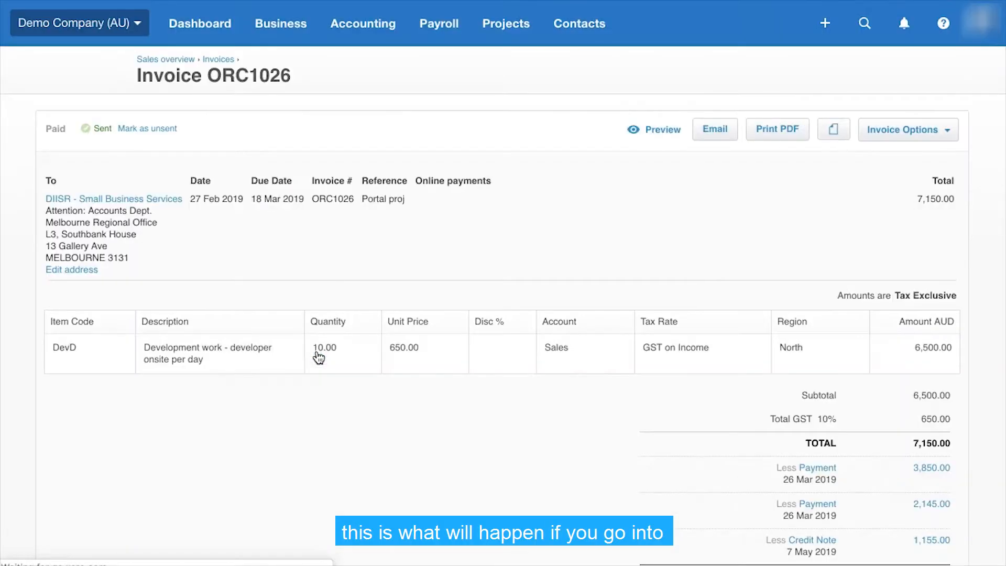
pyautogui.scroll(-2, 912, 481)
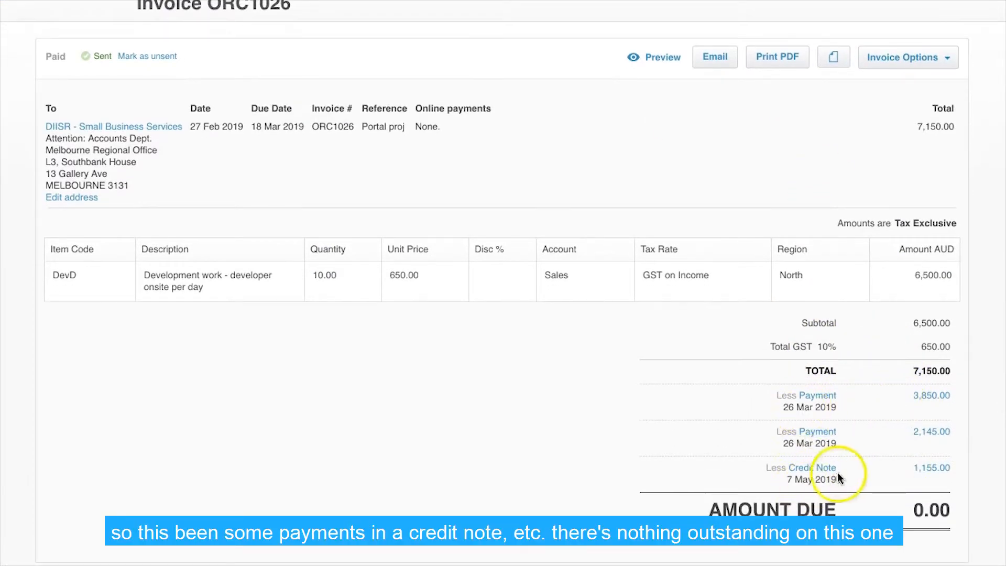
pyautogui.scroll(2, 914, 407)
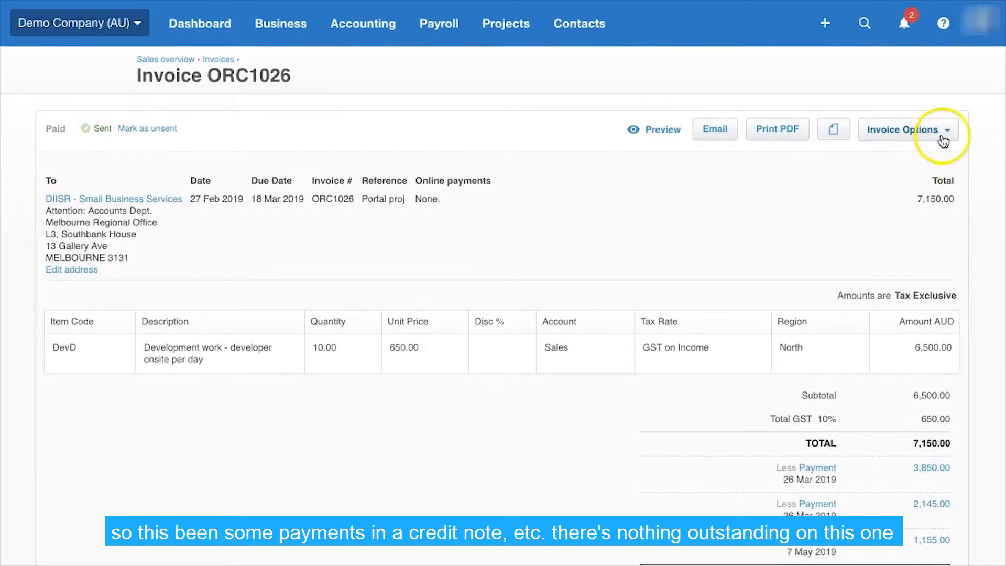
pyautogui.click(940, 131)
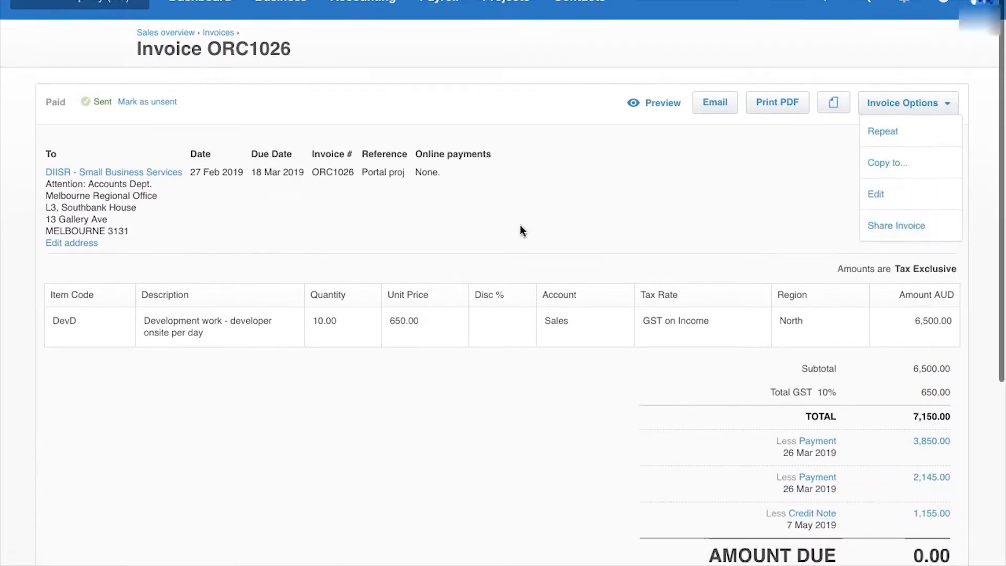
pyautogui.scroll(1, 522, 230)
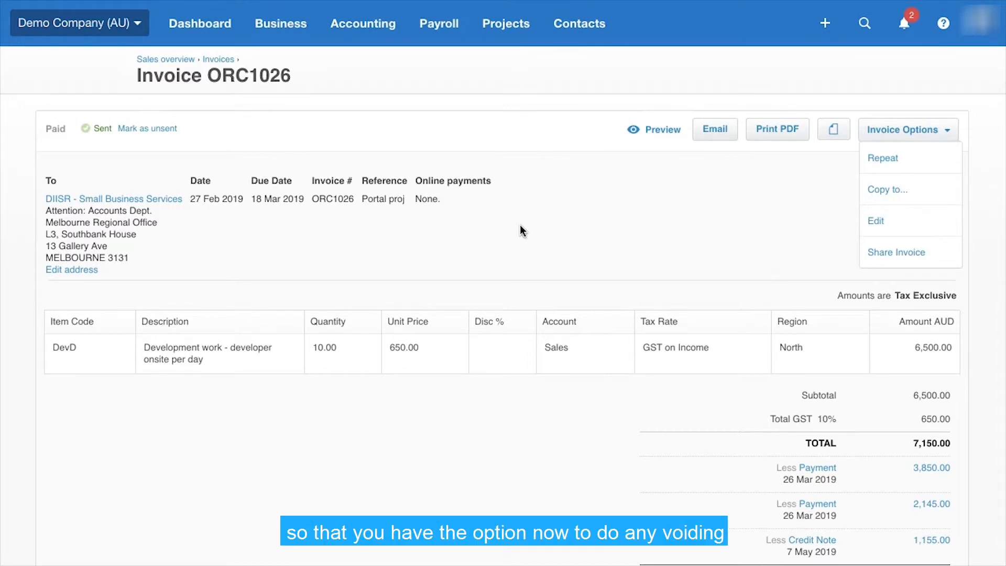
pyautogui.scroll(-2, 520, 224)
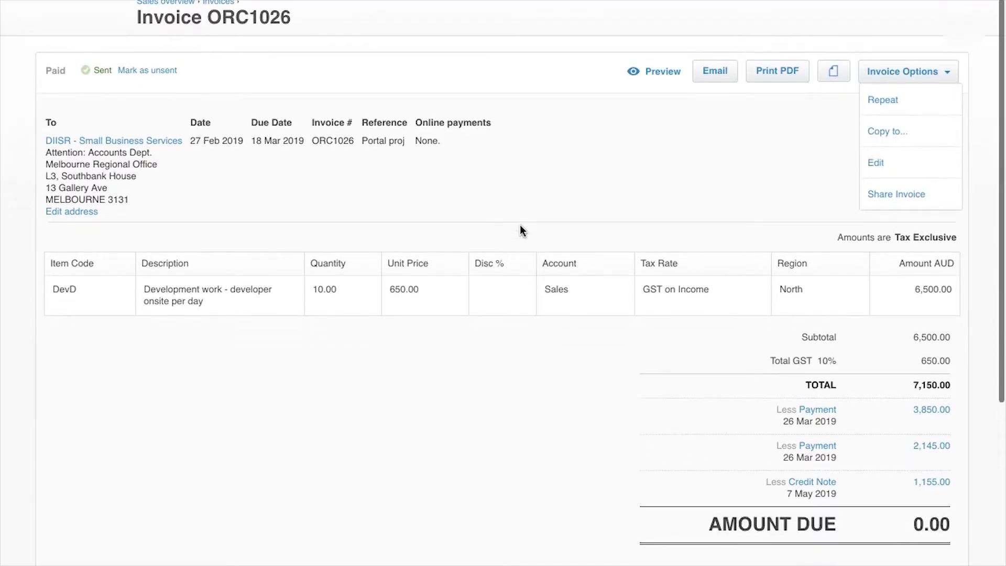
# Remove and redo the 3,850.00 payment dated 26 Mar 2019 applied to invoice ORC1026.
pyautogui.click(826, 412)
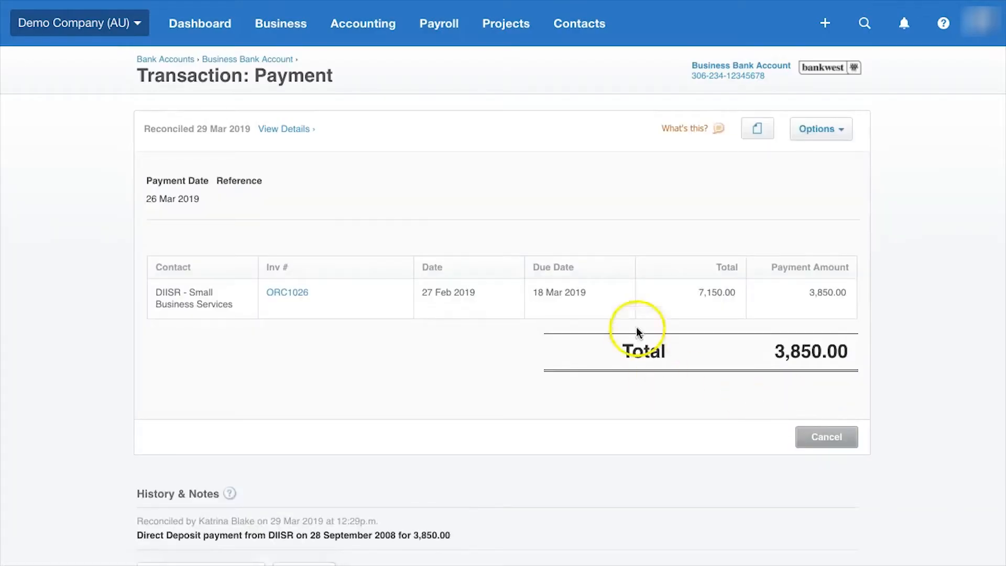
pyautogui.click(843, 127)
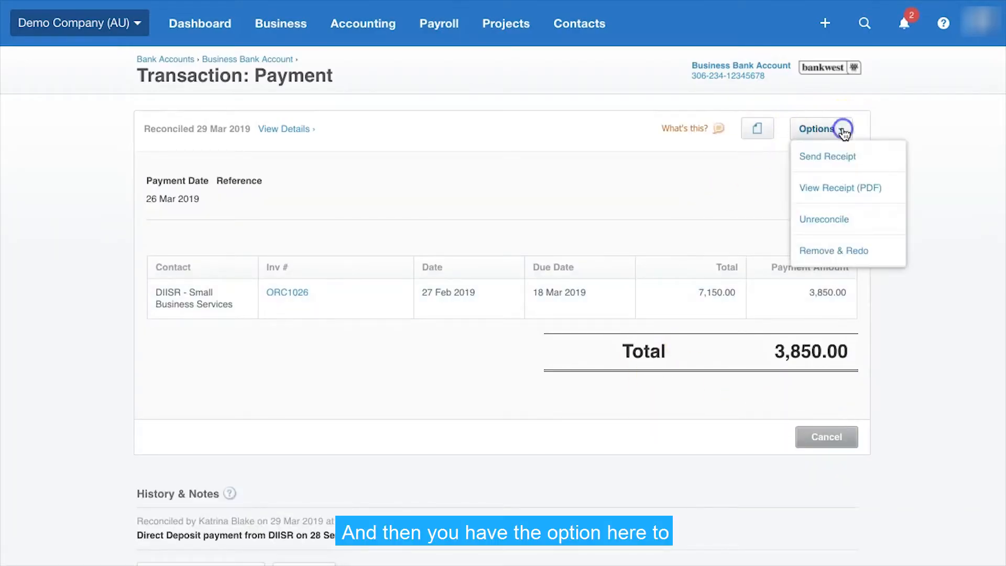
pyautogui.click(823, 256)
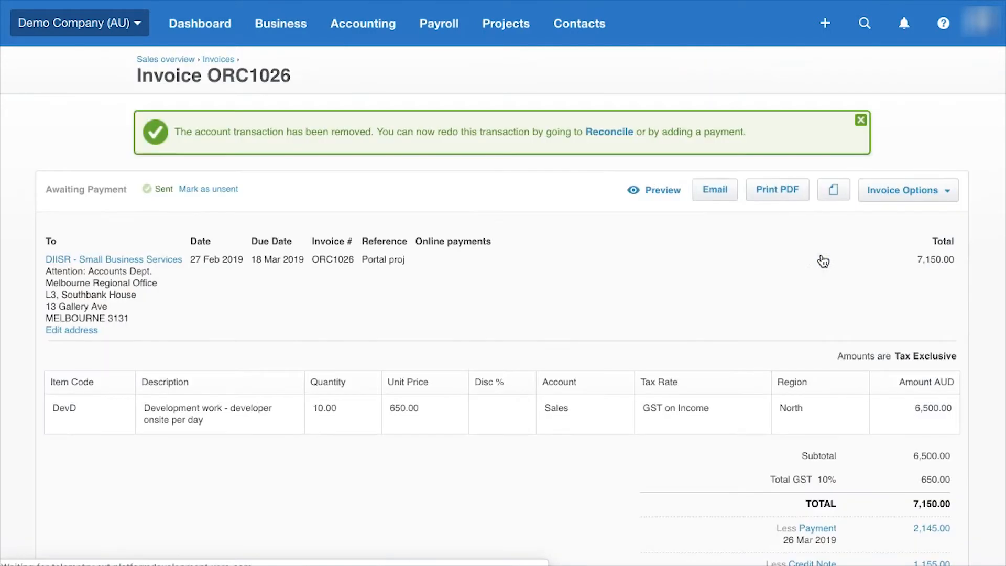
# Remove and redo the remaining 2,145.00 payment dated 26 Mar 2019 on invoice ORC1026.
pyautogui.scroll(-2, 843, 279)
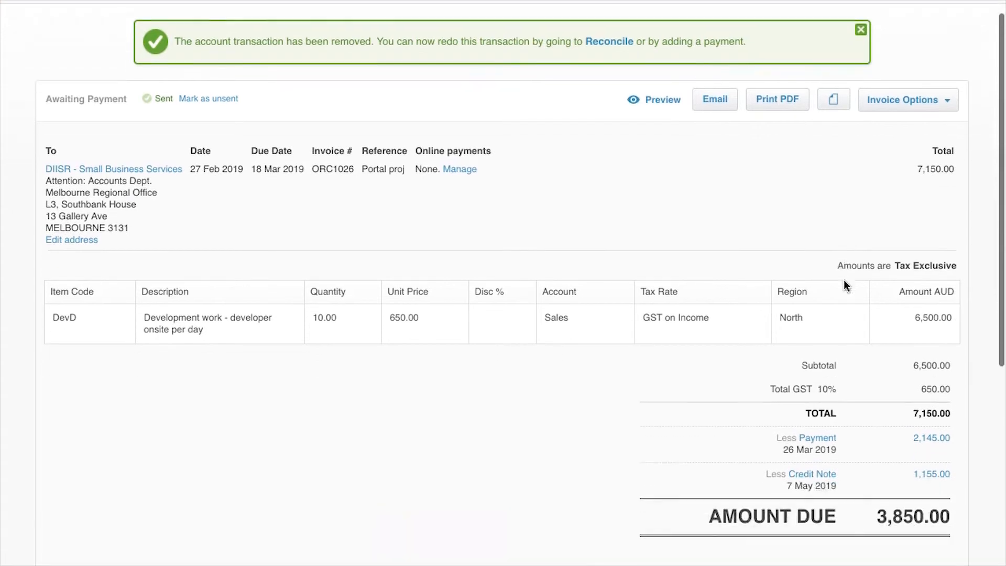
pyautogui.click(835, 387)
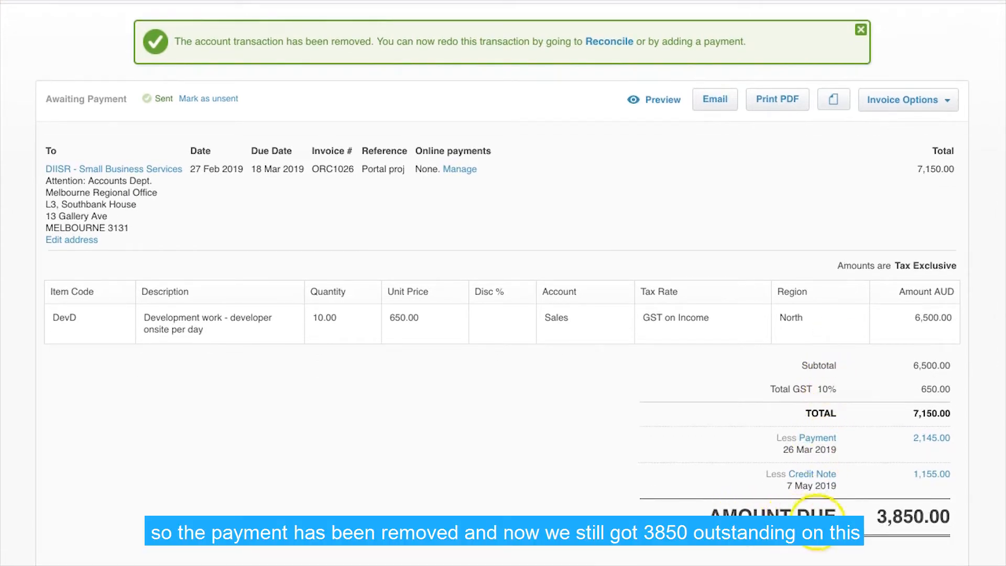
pyautogui.scroll(1, 951, 513)
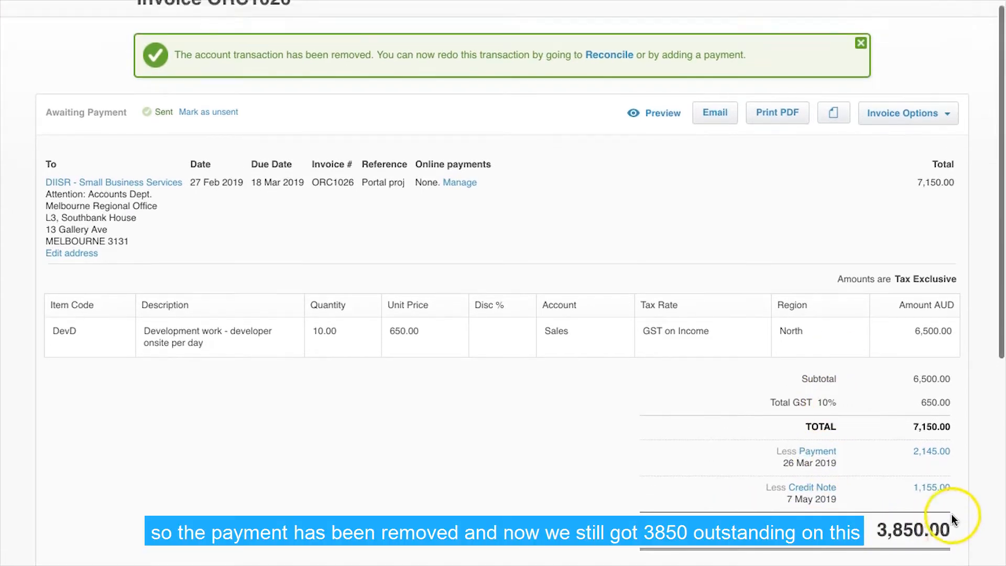
pyautogui.click(945, 142)
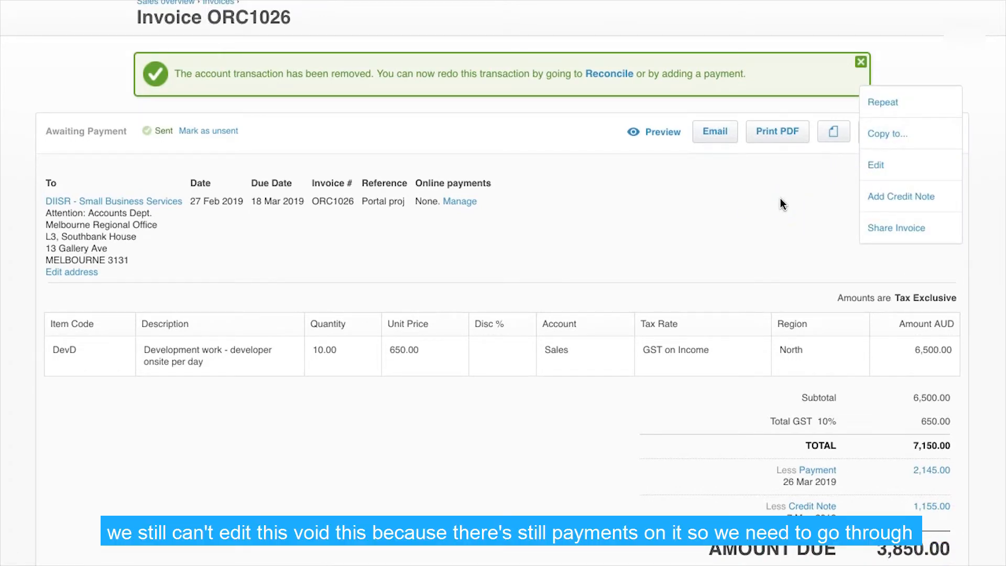
pyautogui.click(818, 470)
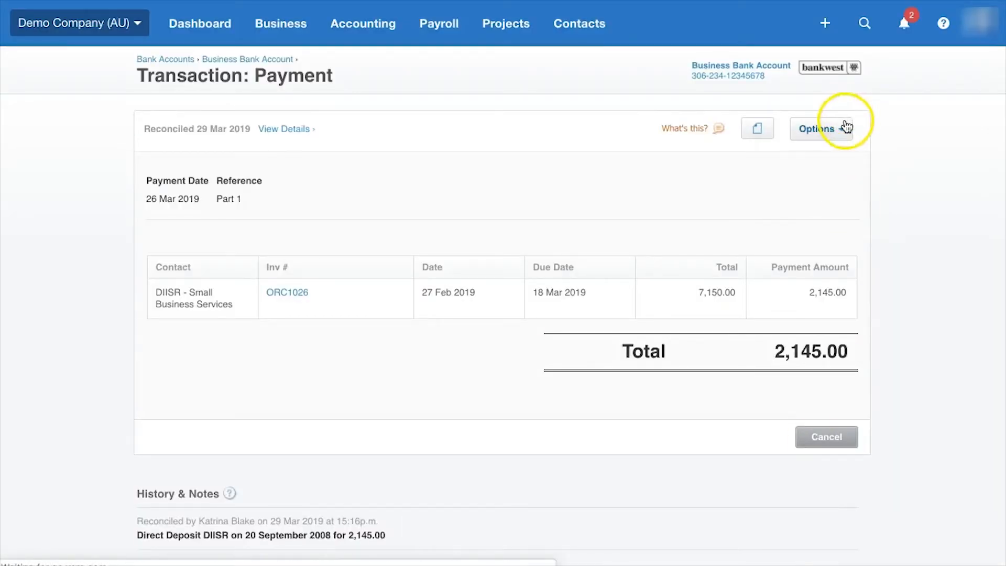
pyautogui.click(844, 128)
pyautogui.click(827, 250)
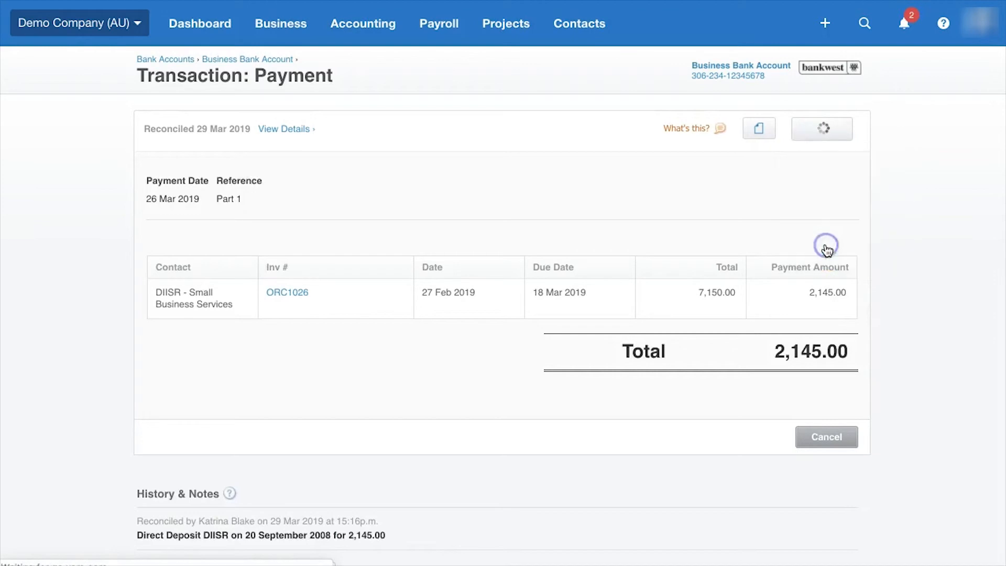
pyautogui.click(950, 140)
pyautogui.scroll(-2, 930, 413)
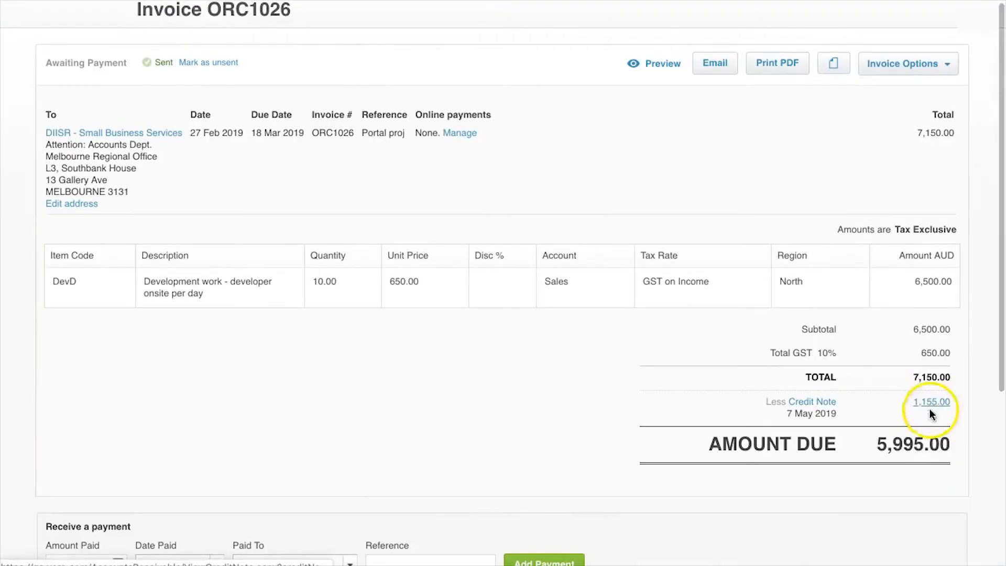
# Open the credit note applied to invoice ORC1026 and delete its 1,155.00 credit allocation to that invoice.
pyautogui.click(811, 402)
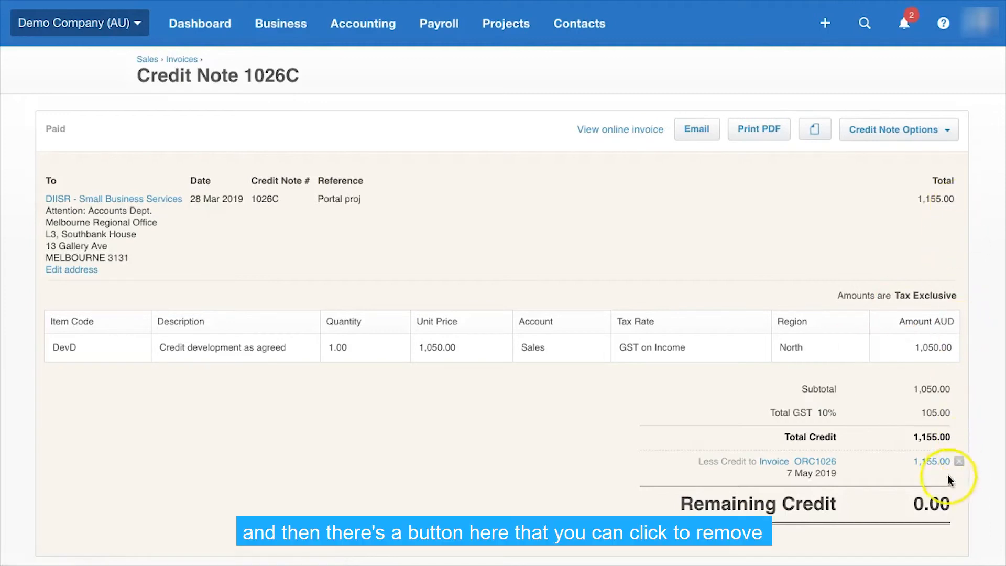
pyautogui.click(958, 462)
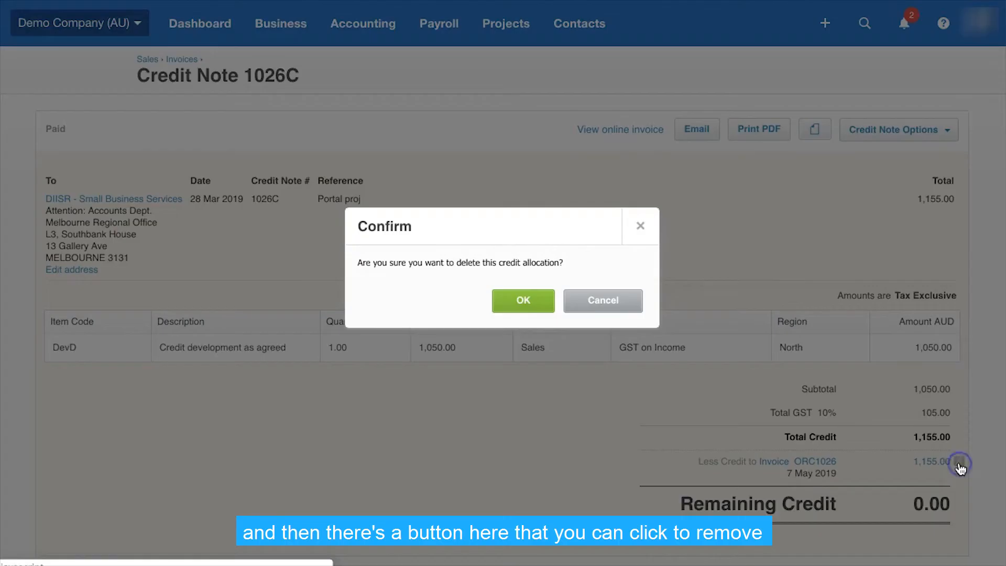
pyautogui.click(514, 303)
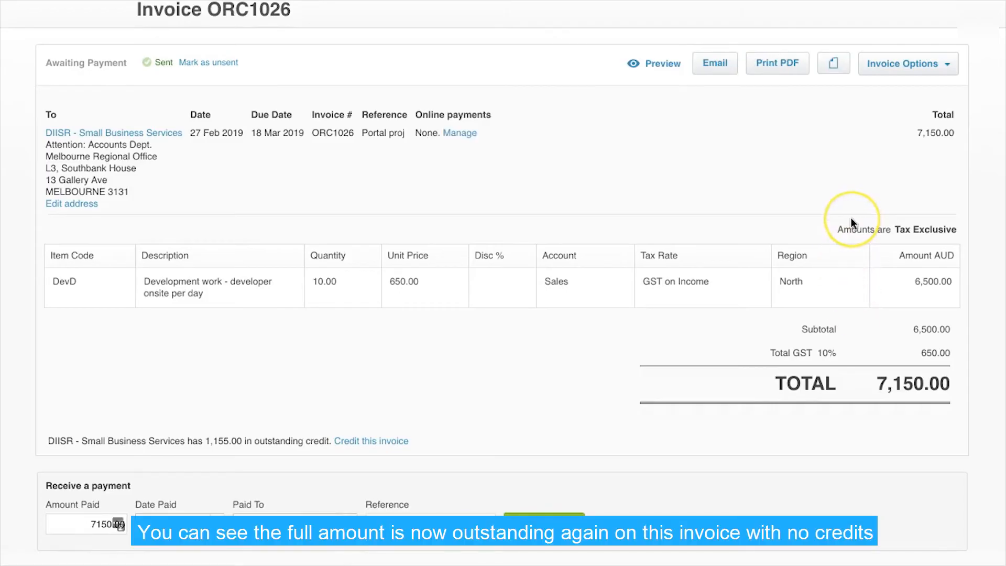
# Void the DIISR - Small Business Services invoice ORC1026.
pyautogui.scroll(3, 850, 218)
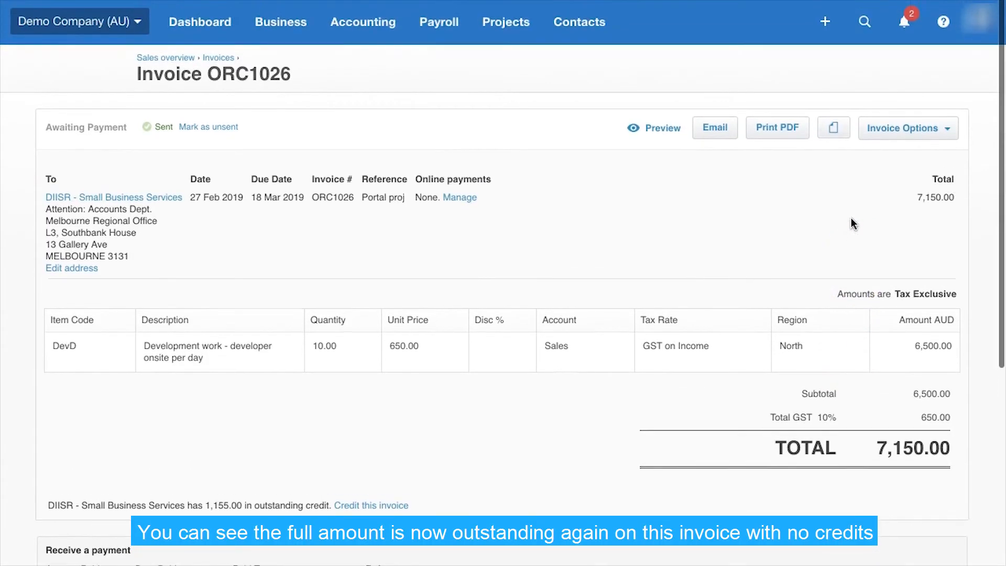
pyautogui.click(944, 128)
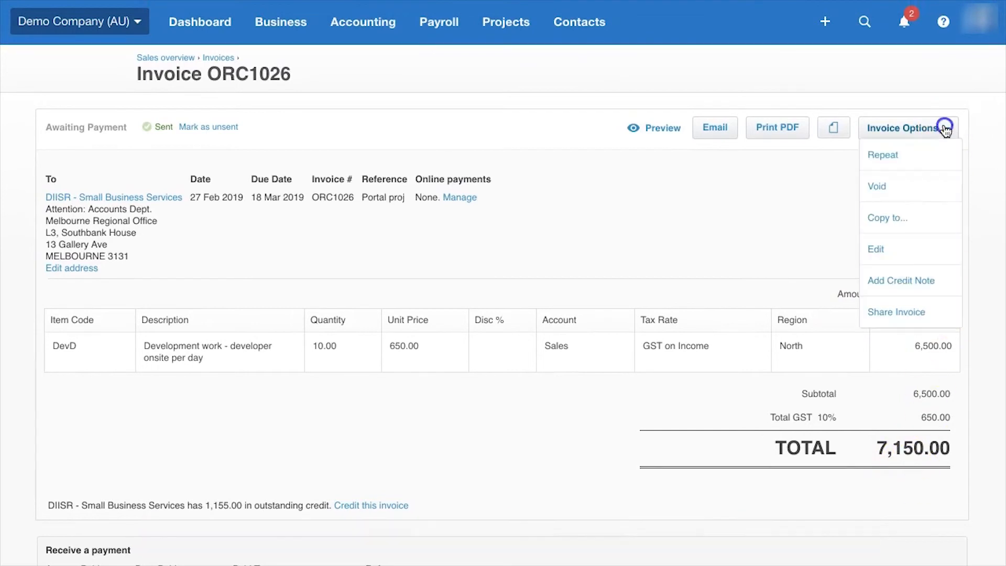
pyautogui.click(880, 188)
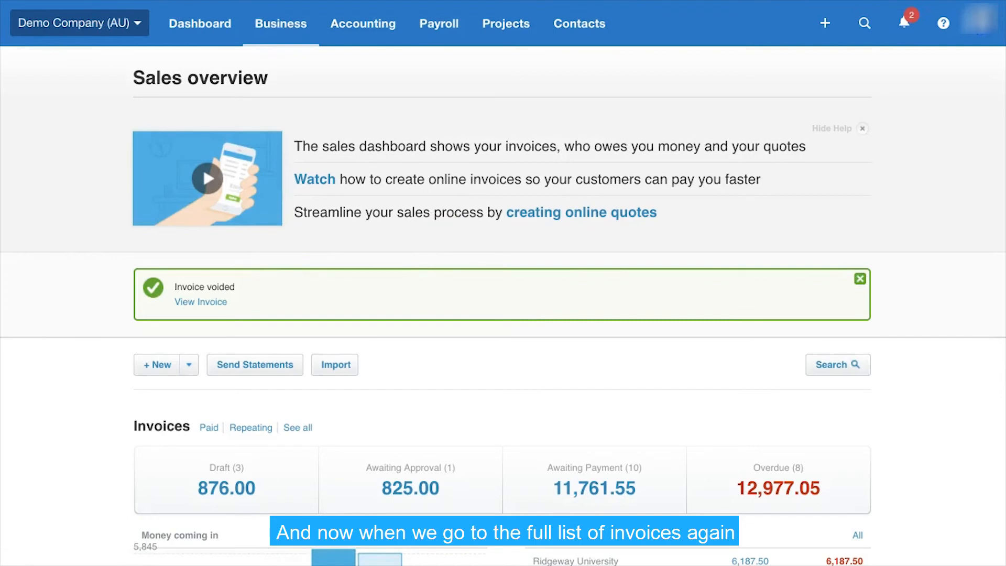
# Open the full list of invoices and check whether invoice ORC1026 is still listed.
pyautogui.click(278, 33)
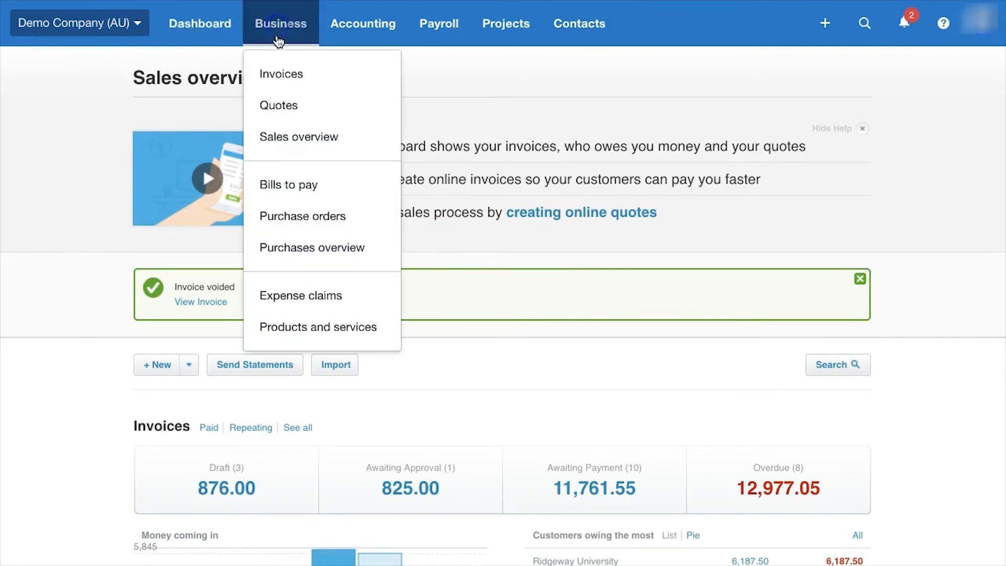
pyautogui.click(285, 83)
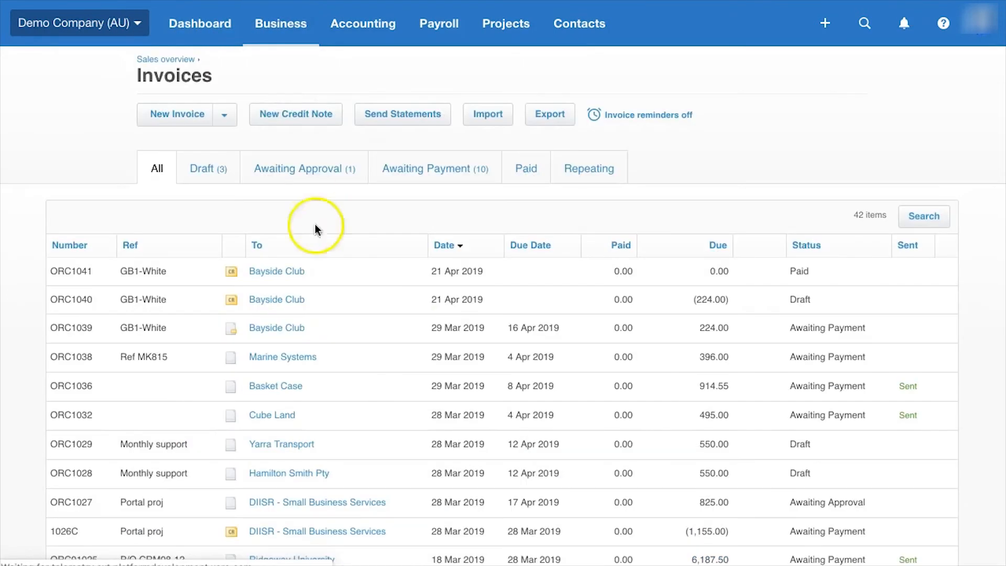
pyautogui.scroll(-1, 104, 464)
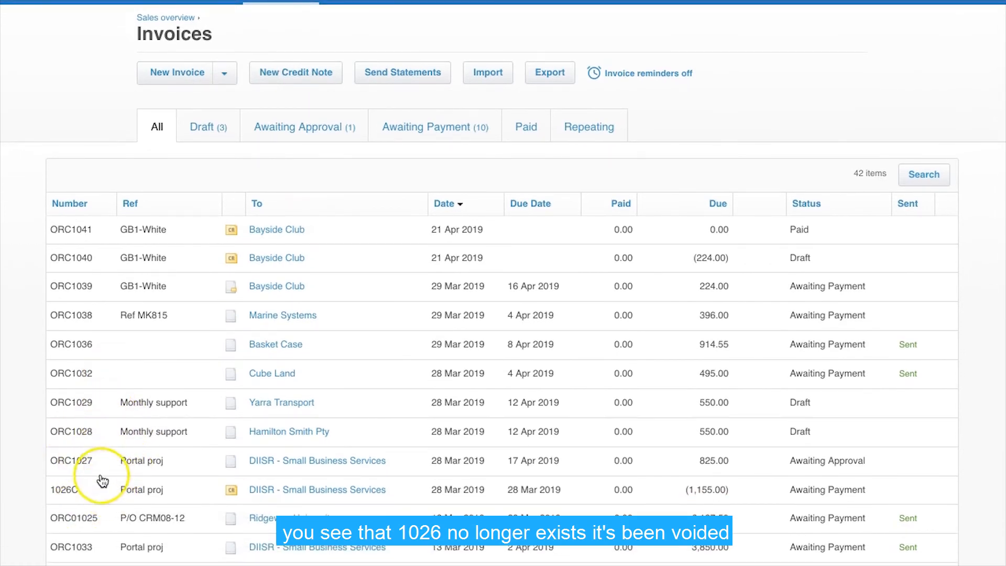
pyautogui.scroll(1, 103, 481)
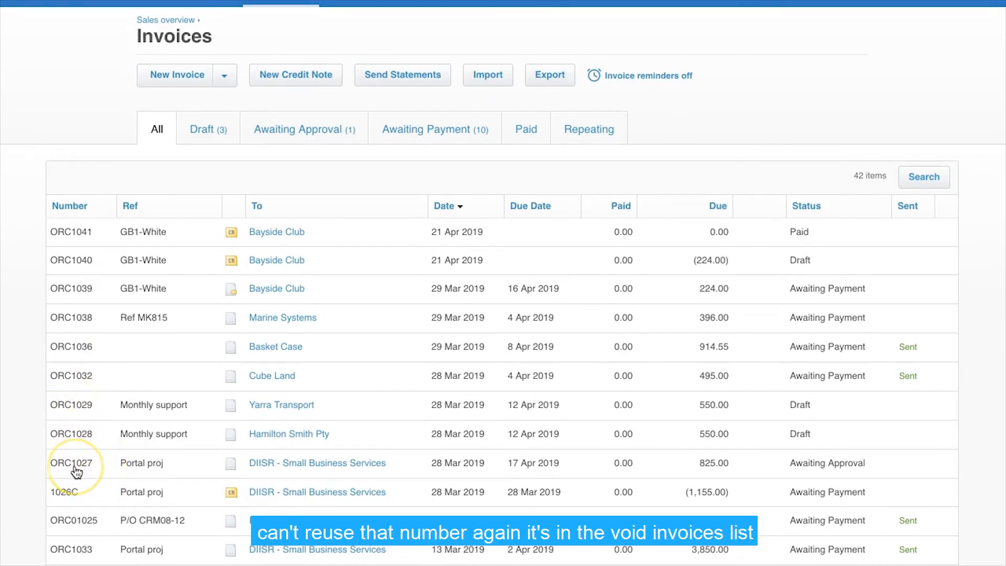
pyautogui.scroll(1, 76, 472)
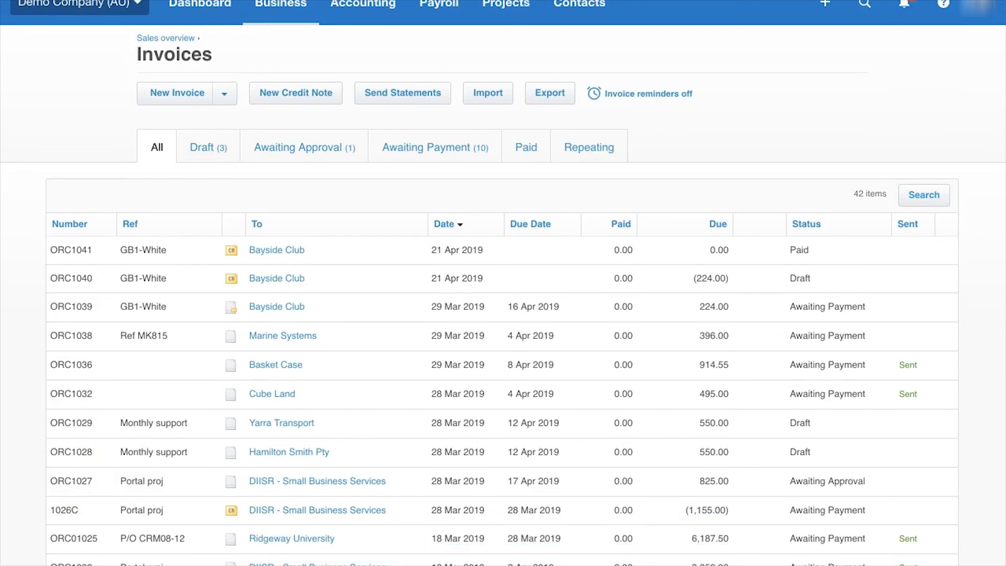
pyautogui.scroll(1, 885, 112)
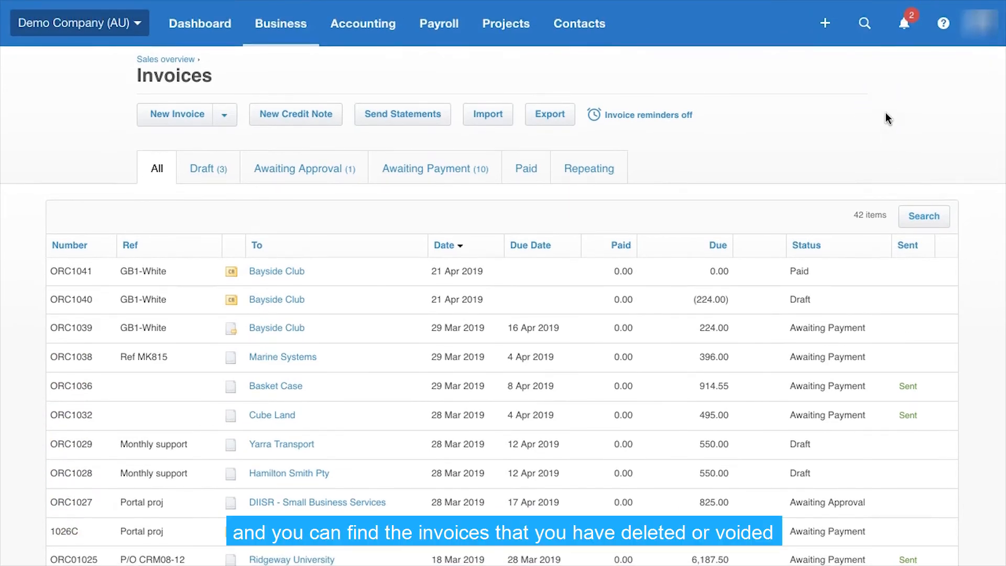